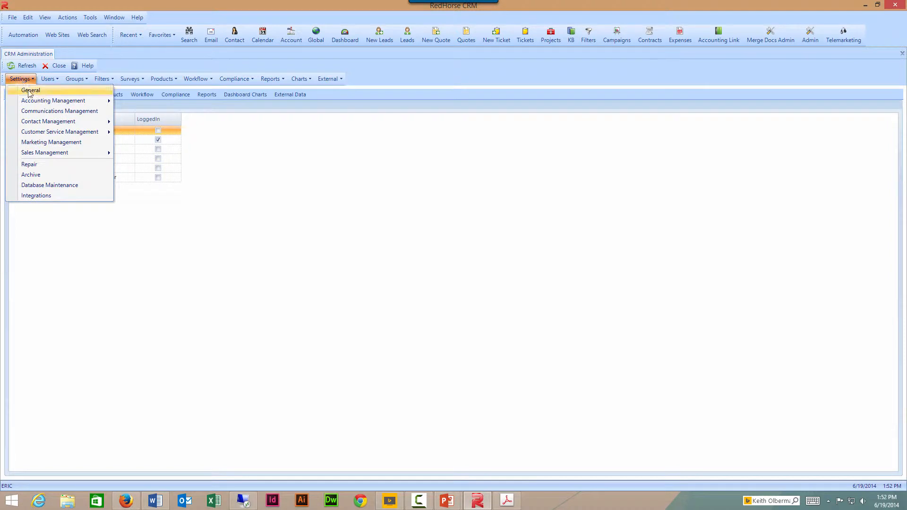
- Open General settings at the Document Management tab and browse for the documents parent folder
{"action": "left_click", "coordinate": [30, 90]}
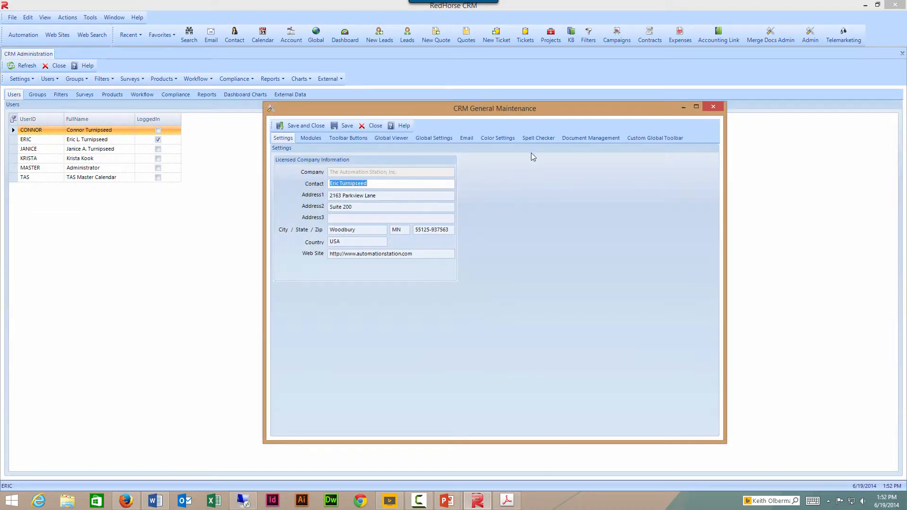
{"action": "left_click", "coordinate": [572, 146]}
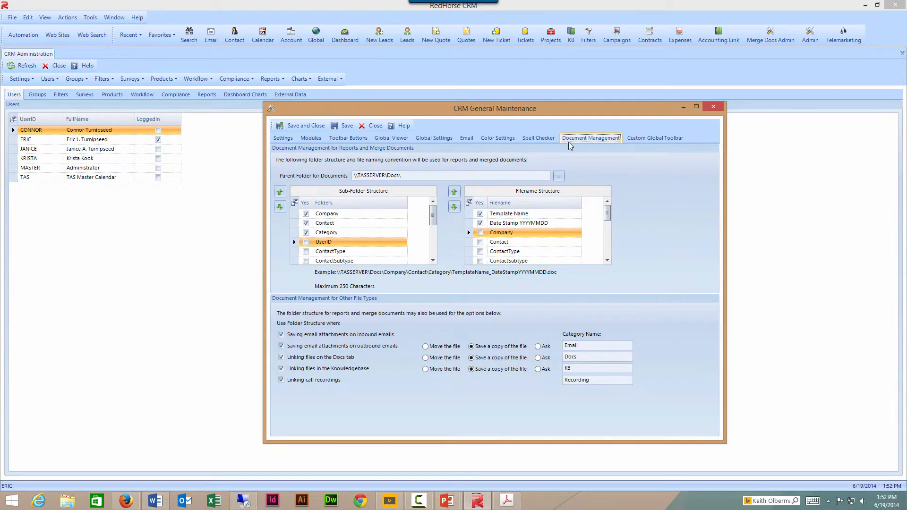
{"action": "left_click_drag", "start_coordinate": [515, 111], "coordinate": [484, 64]}
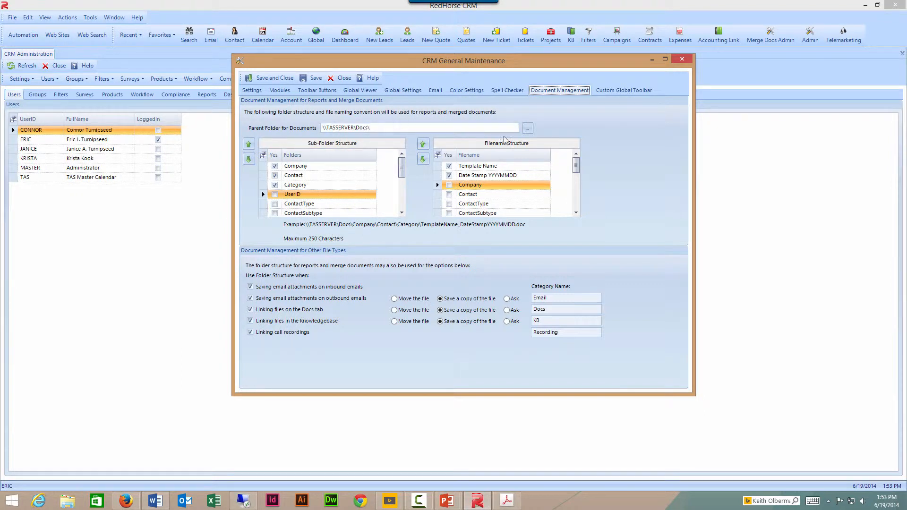
{"action": "left_click", "coordinate": [528, 130]}
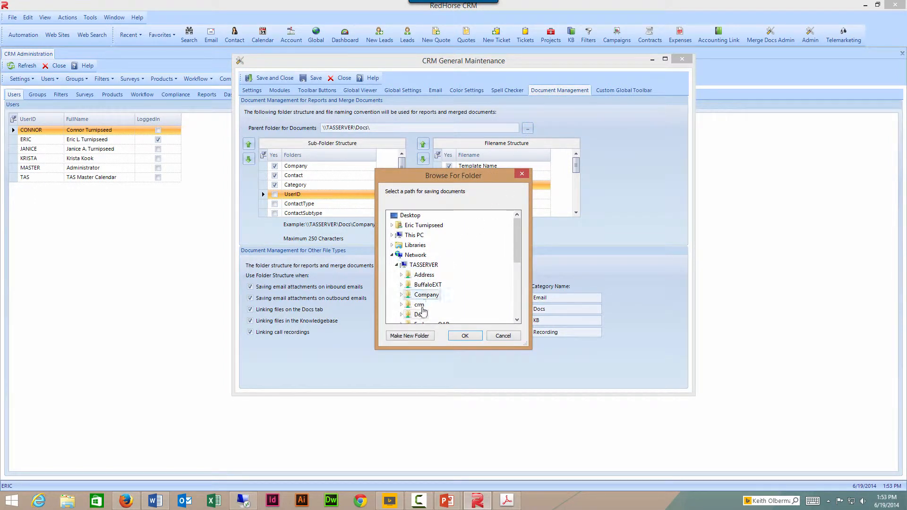
- Cancel the folder chooser, leaving \\TASSERVER\Docs\ as the parent folder
{"action": "left_click", "coordinate": [502, 336]}
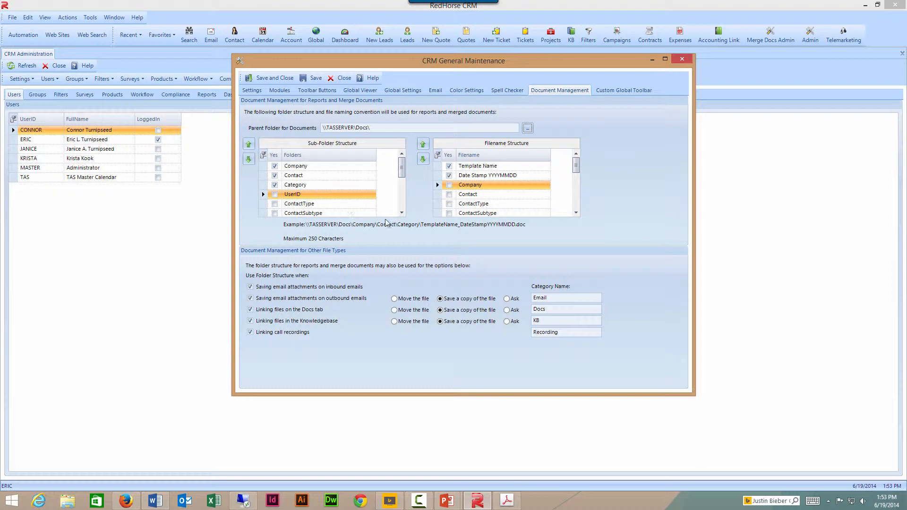
{"action": "left_click", "coordinate": [402, 213]}
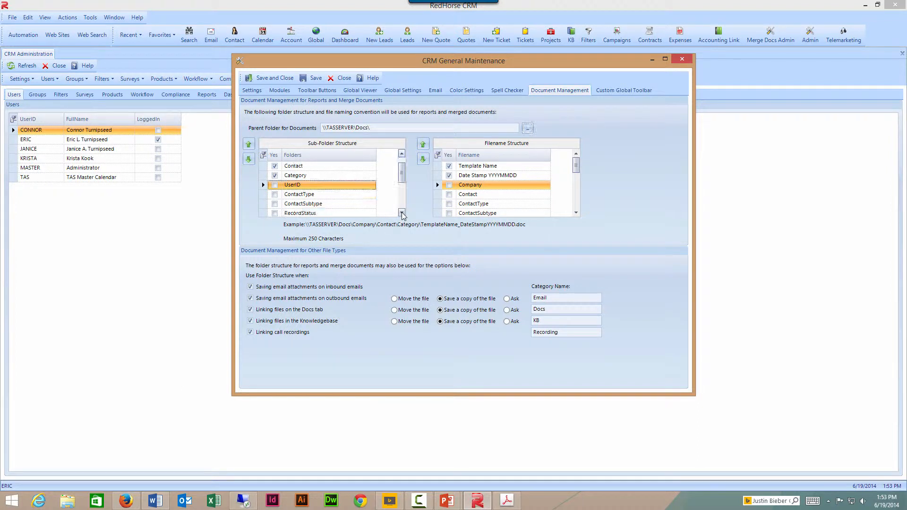
{"action": "left_click", "coordinate": [402, 213]}
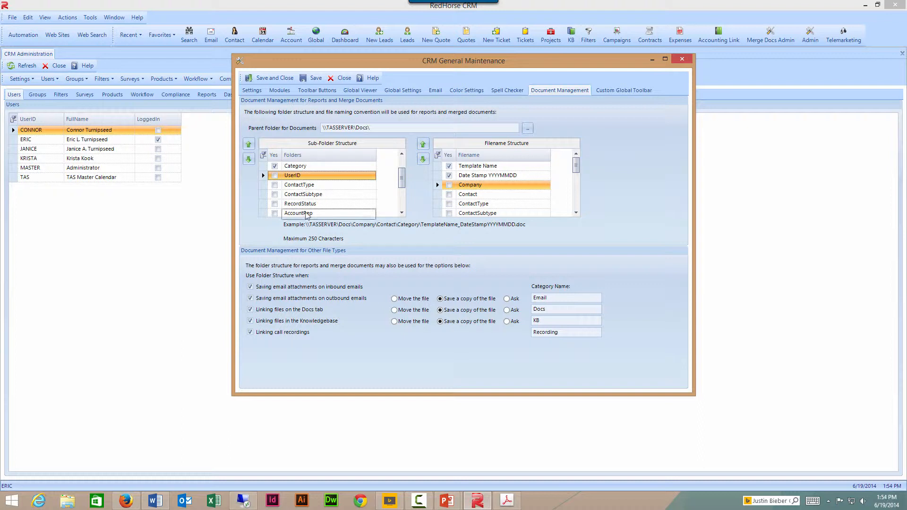
{"action": "left_click", "coordinate": [403, 214]}
{"action": "left_click", "coordinate": [402, 213]}
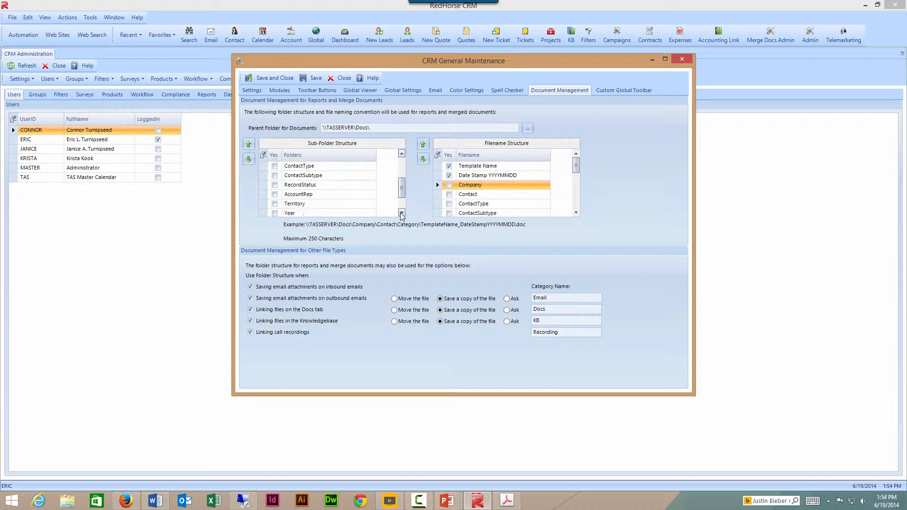
{"action": "left_click", "coordinate": [402, 214]}
{"action": "left_click", "coordinate": [402, 214]}
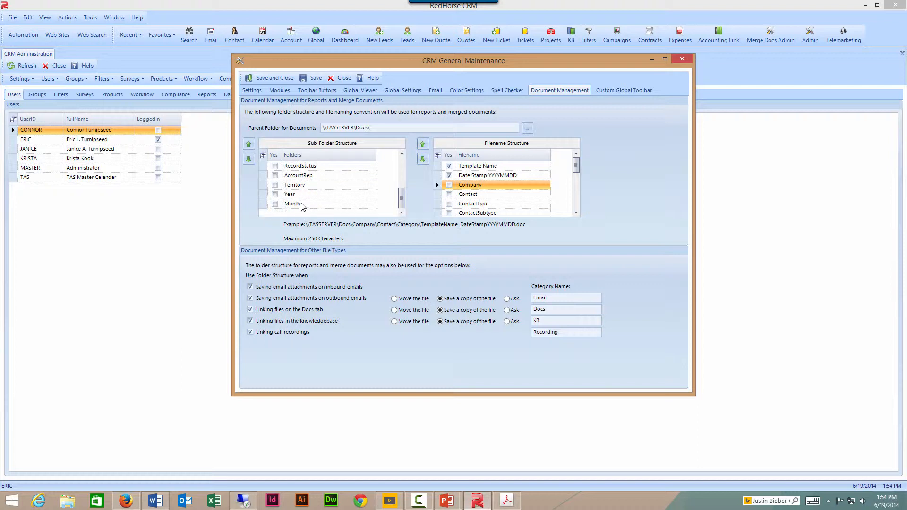
{"action": "left_click_drag", "start_coordinate": [403, 201], "coordinate": [405, 166]}
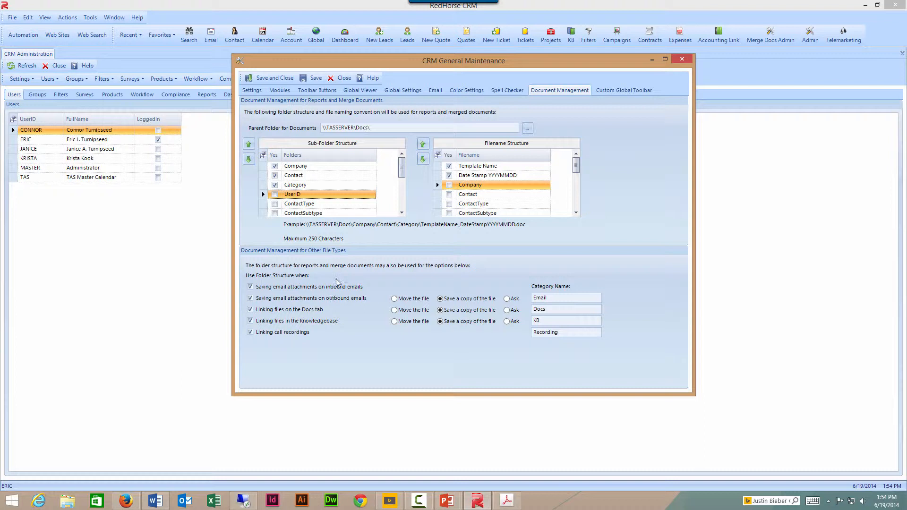
- Review the parent folder path and the Docs, KB and Recording category names, then close General Maintenance
{"action": "left_click", "coordinate": [373, 127]}
{"action": "double_click", "coordinate": [550, 312]}
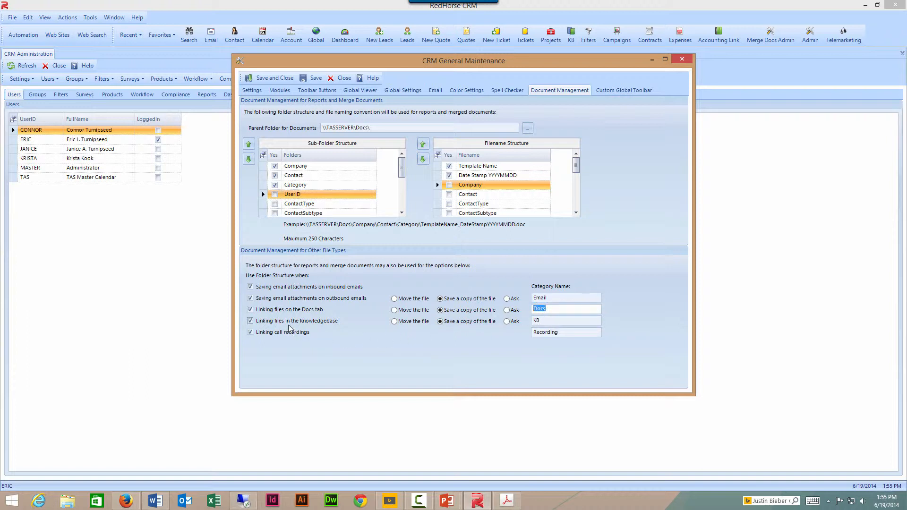
{"action": "left_click", "coordinate": [541, 320]}
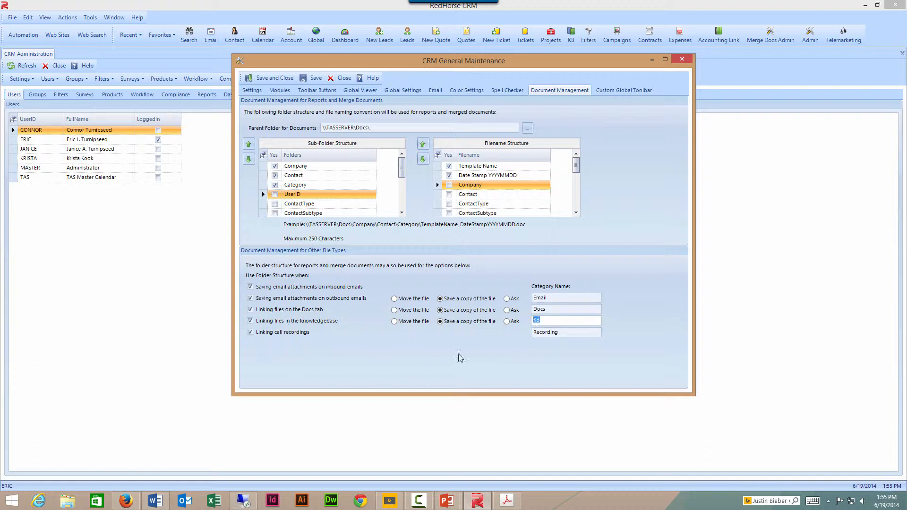
{"action": "left_click", "coordinate": [562, 332]}
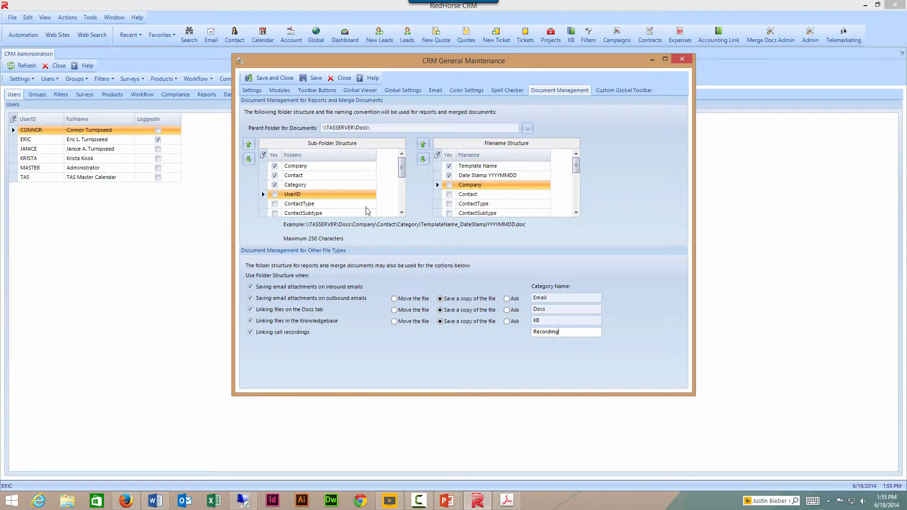
{"action": "left_click", "coordinate": [344, 80]}
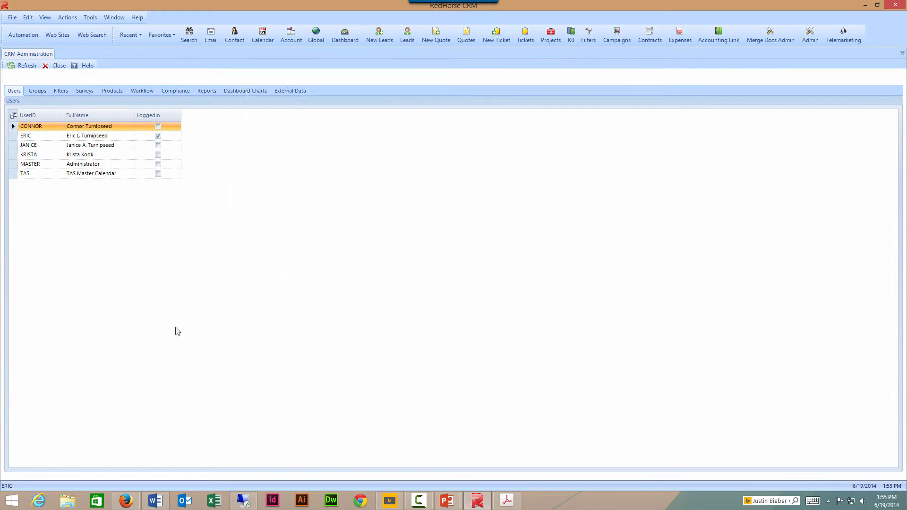
- Open a File Explorer window at R:\RedHorse\Docs
{"action": "right_click", "coordinate": [67, 501]}
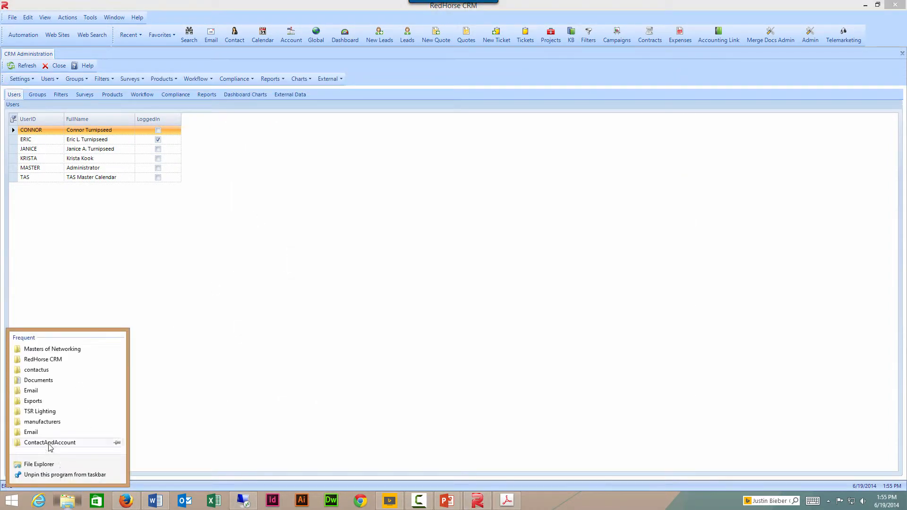
{"action": "left_click", "coordinate": [48, 466]}
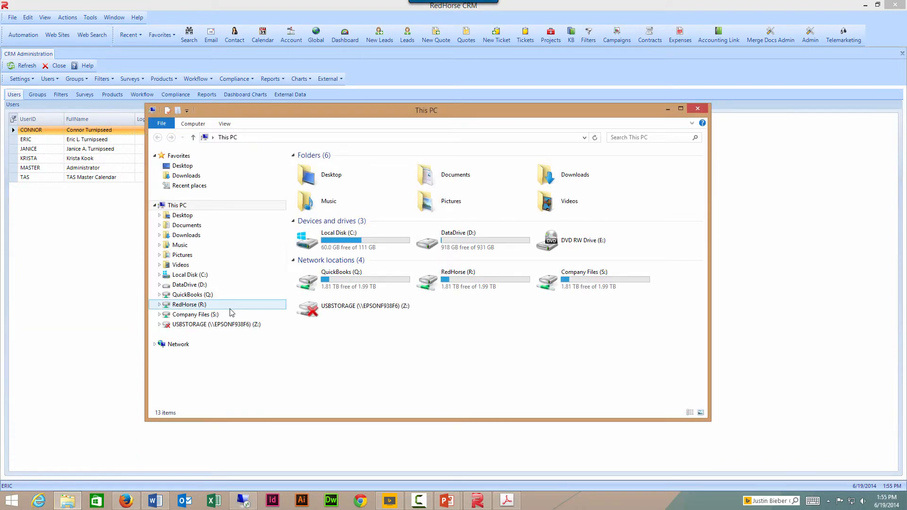
{"action": "left_click", "coordinate": [189, 304]}
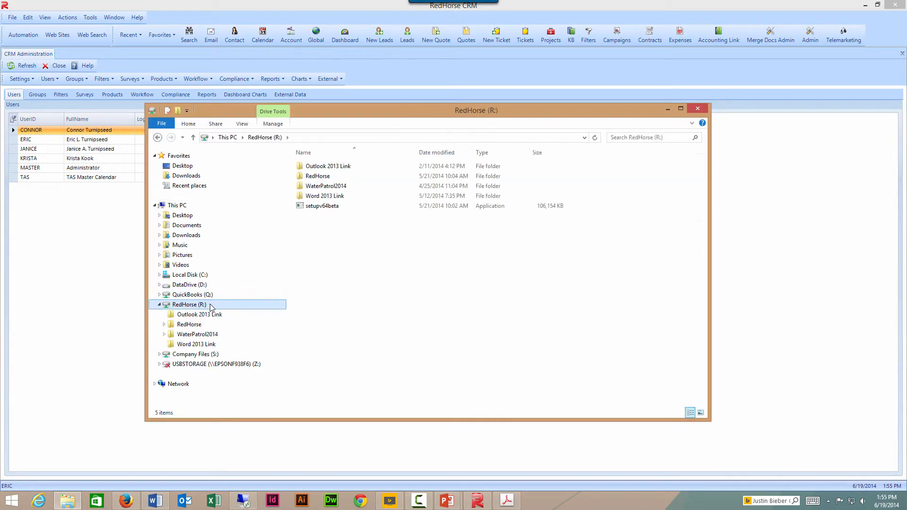
{"action": "left_click", "coordinate": [312, 177]}
{"action": "double_click", "coordinate": [310, 177]}
{"action": "double_click", "coordinate": [315, 166]}
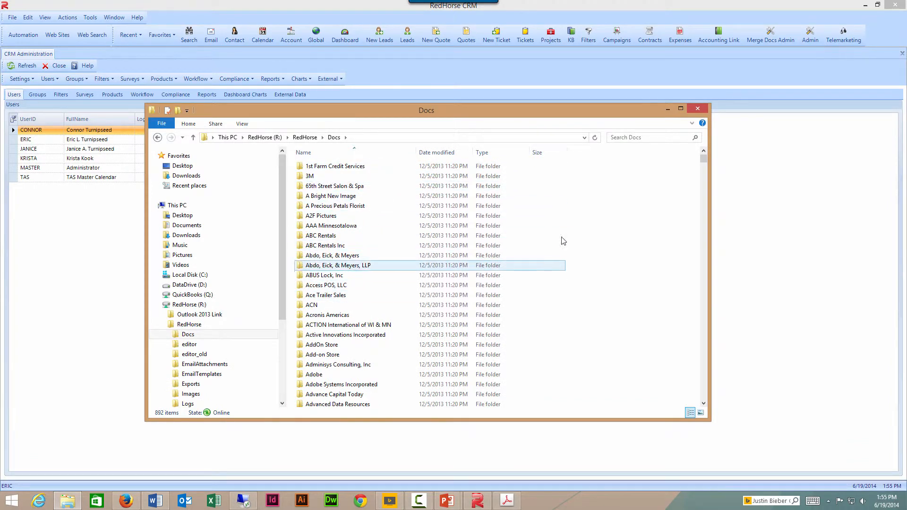
{"action": "mouse_move", "coordinate": [704, 157]}
{"action": "left_mouse_down"}
{"action": "mouse_move", "coordinate": [718, 196]}
{"action": "mouse_move", "coordinate": [720, 156]}
{"action": "left_mouse_up"}
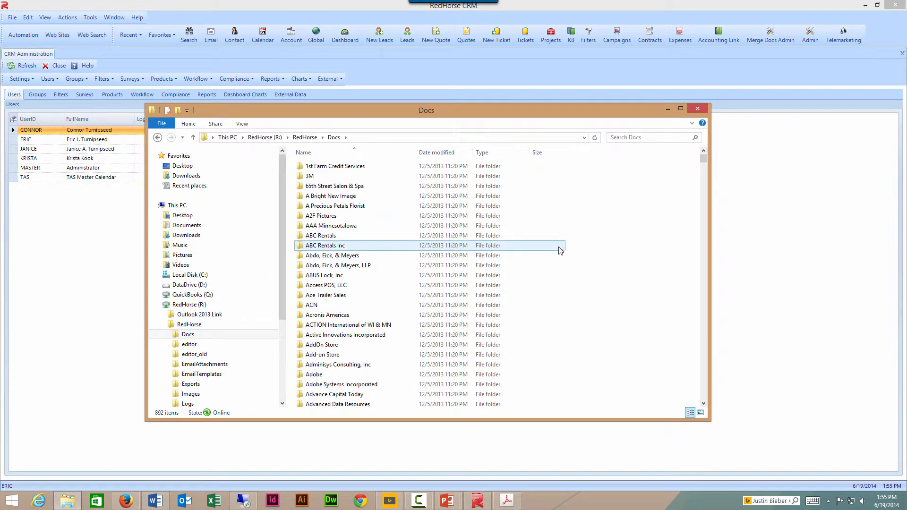
- Browse the ABC Rentals Inc contact's Docs and Email folders, then return to RedHorse Docs
{"action": "double_click", "coordinate": [327, 236]}
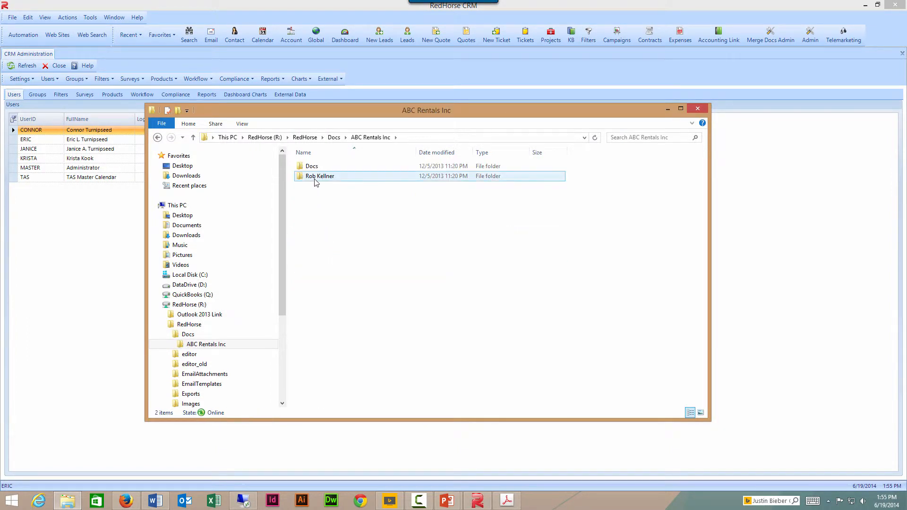
{"action": "double_click", "coordinate": [318, 176]}
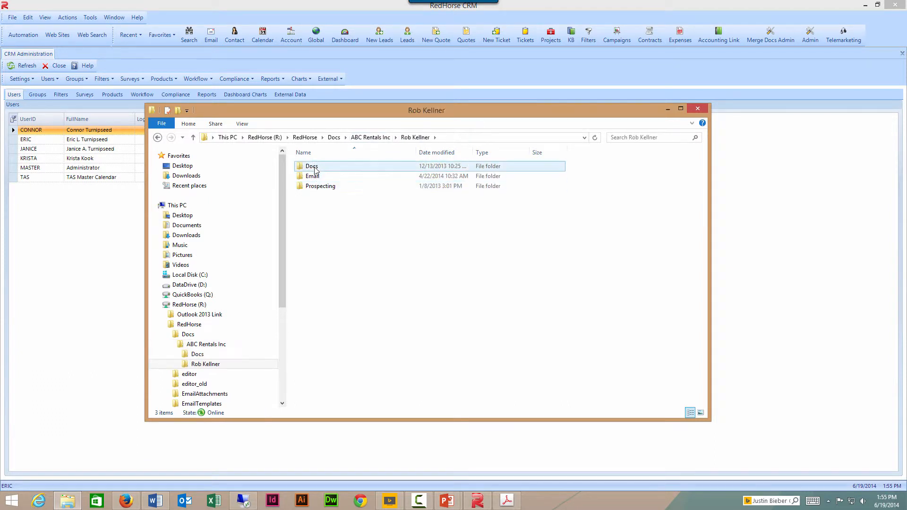
{"action": "double_click", "coordinate": [314, 168]}
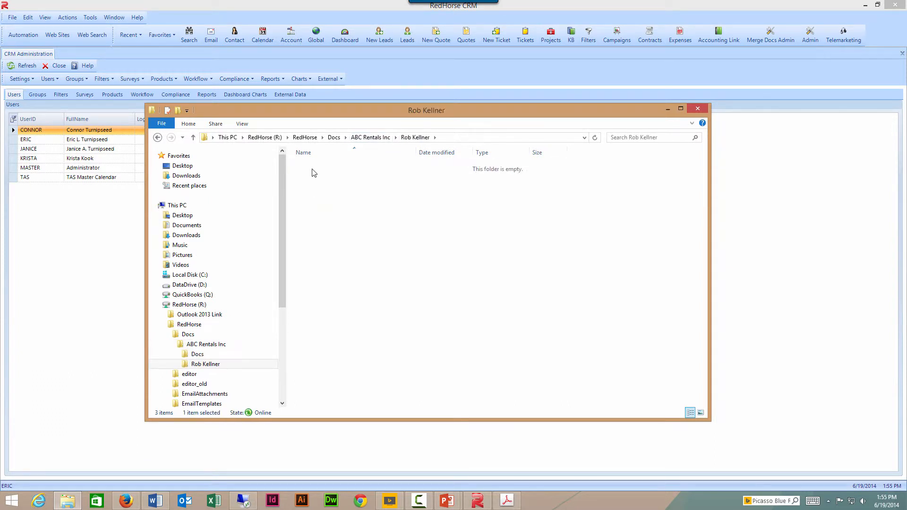
{"action": "left_click", "coordinate": [415, 137]}
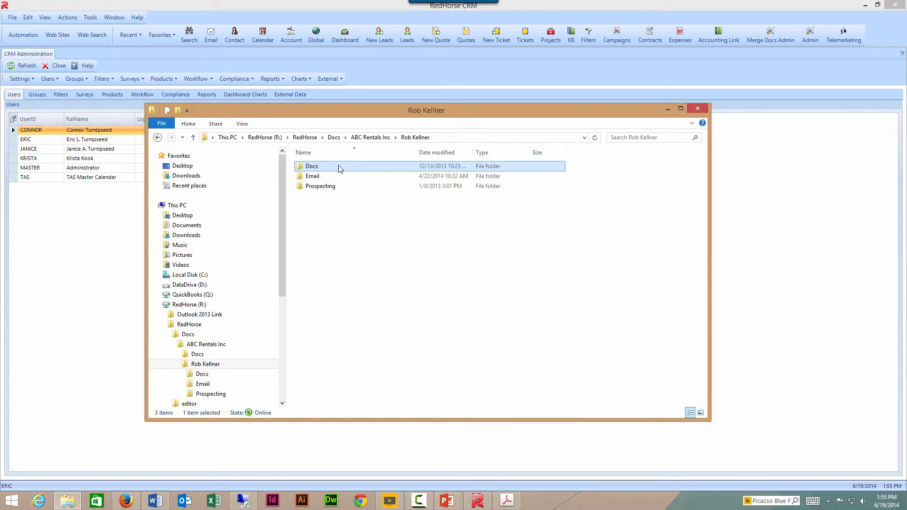
{"action": "double_click", "coordinate": [320, 176]}
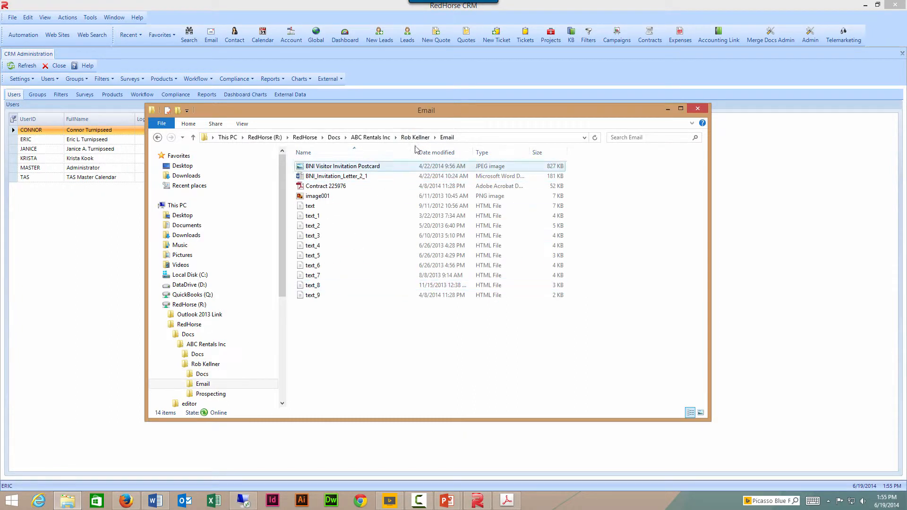
{"action": "left_click", "coordinate": [334, 137]}
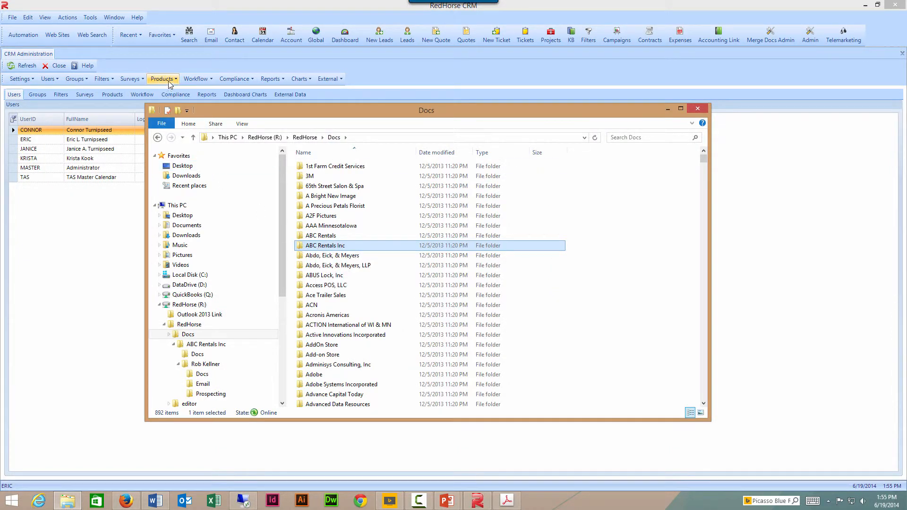
- Search for the ABC Rentals Inc contact, open the record and show its Docs list
{"action": "left_click", "coordinate": [190, 39]}
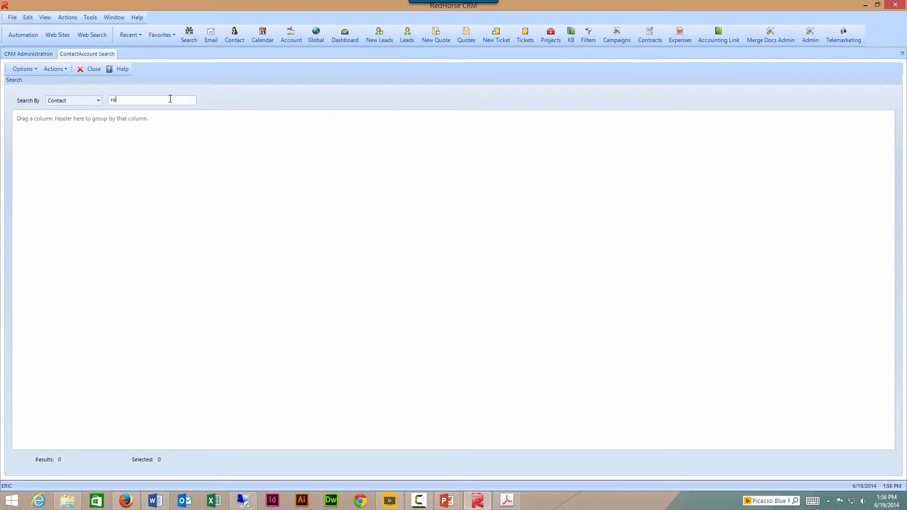
{"action": "key", "text": "Return"}
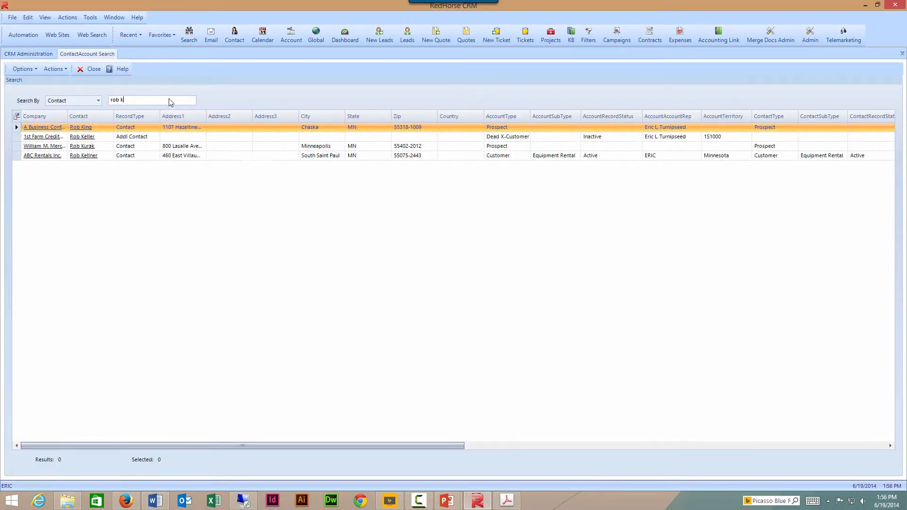
{"action": "left_click", "coordinate": [87, 157]}
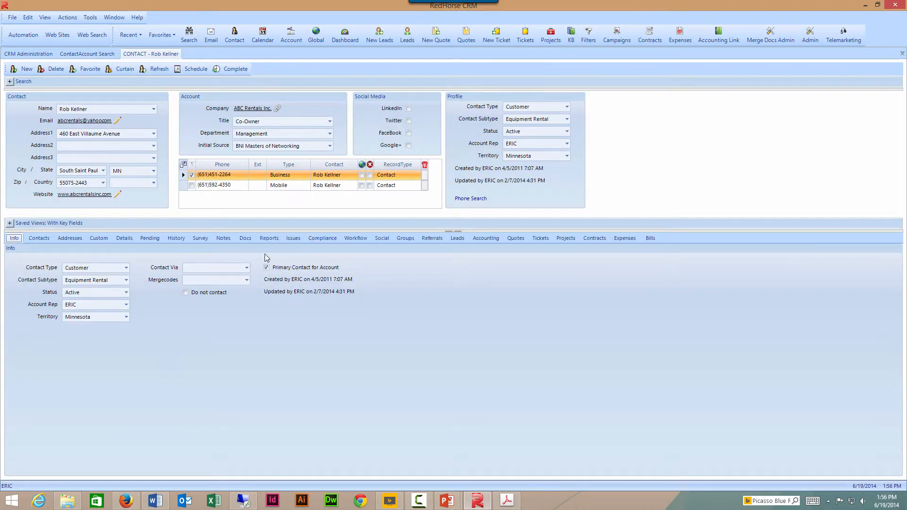
{"action": "left_click", "coordinate": [247, 238]}
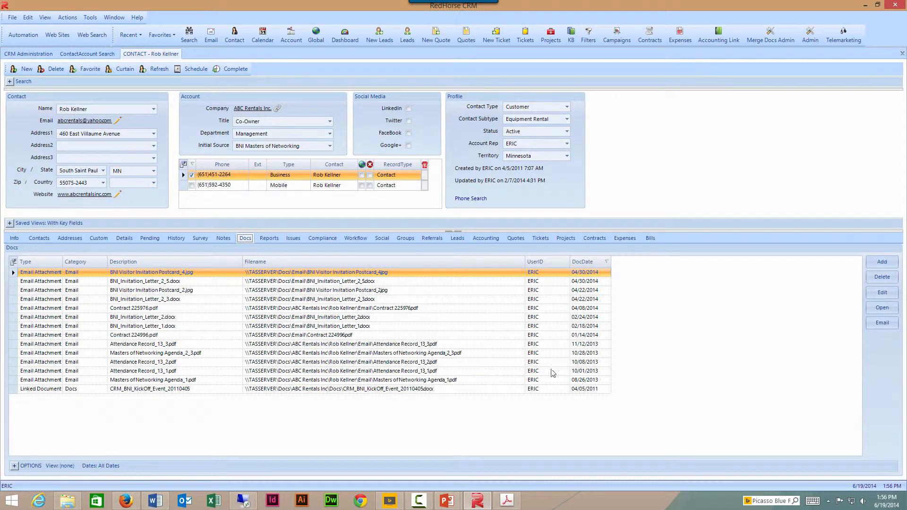
- Add a document to the contact, choosing the Schmidt Chiro Lenovo Laptop Reset Notes file from Documents
{"action": "left_click", "coordinate": [882, 263]}
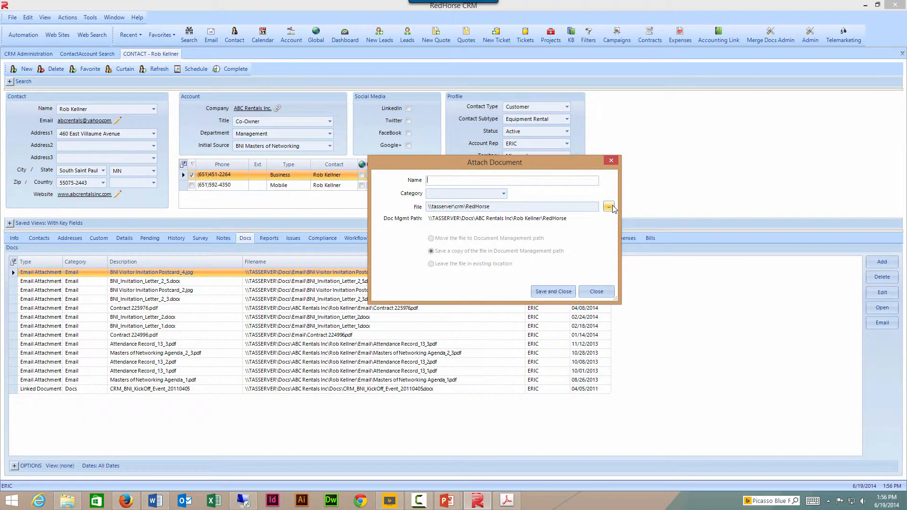
{"action": "left_click", "coordinate": [612, 208]}
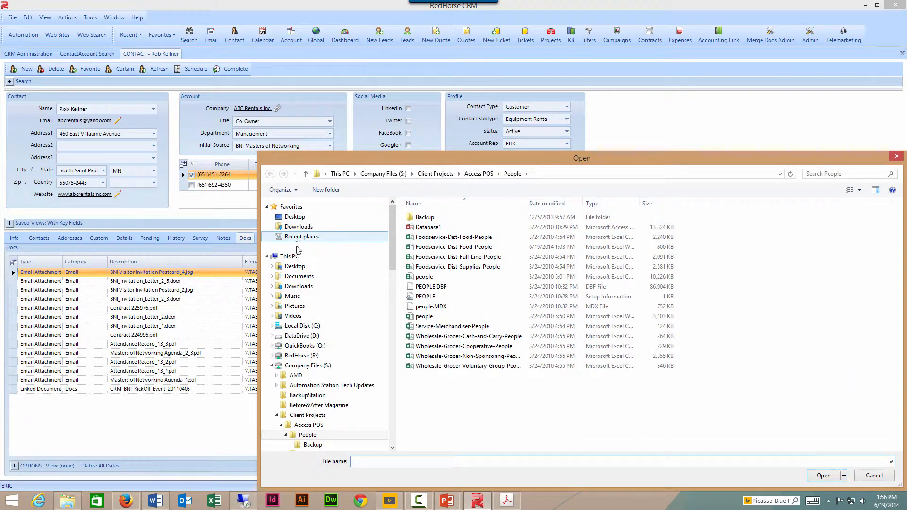
{"action": "left_click", "coordinate": [296, 267]}
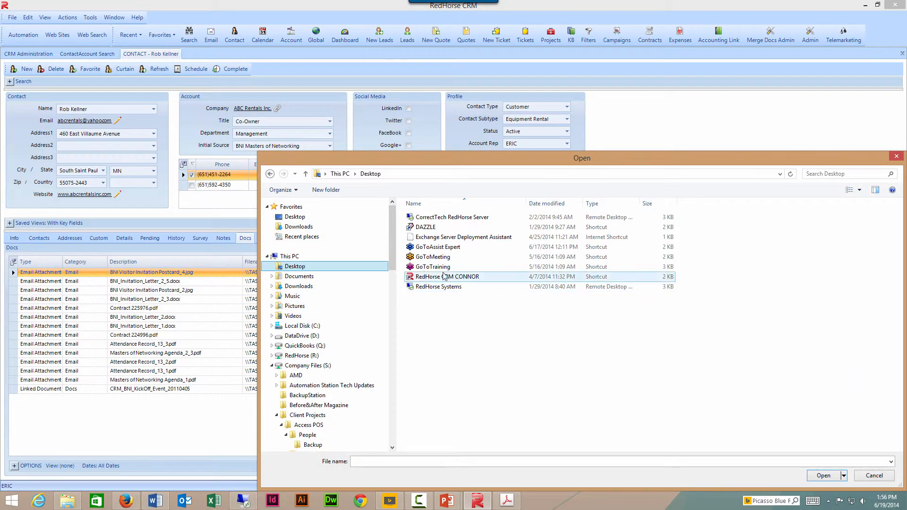
{"action": "left_click", "coordinate": [307, 279]}
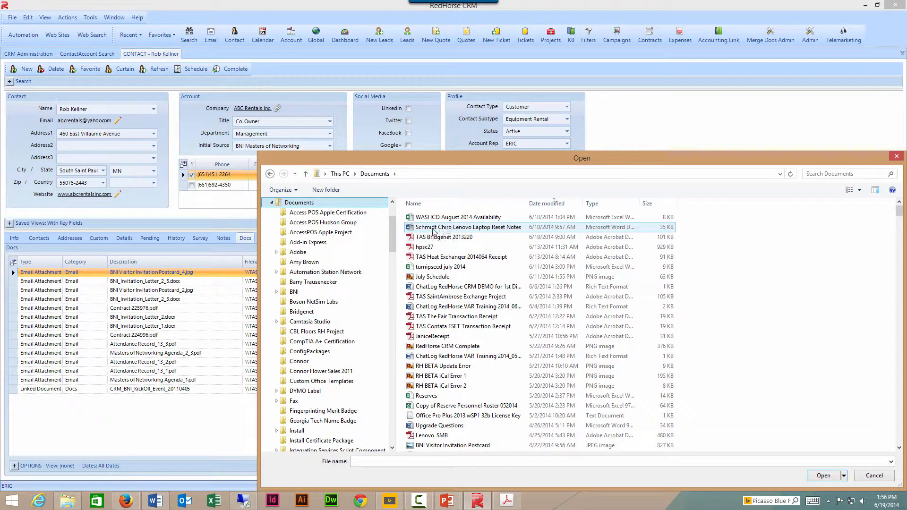
{"action": "double_click", "coordinate": [419, 229]}
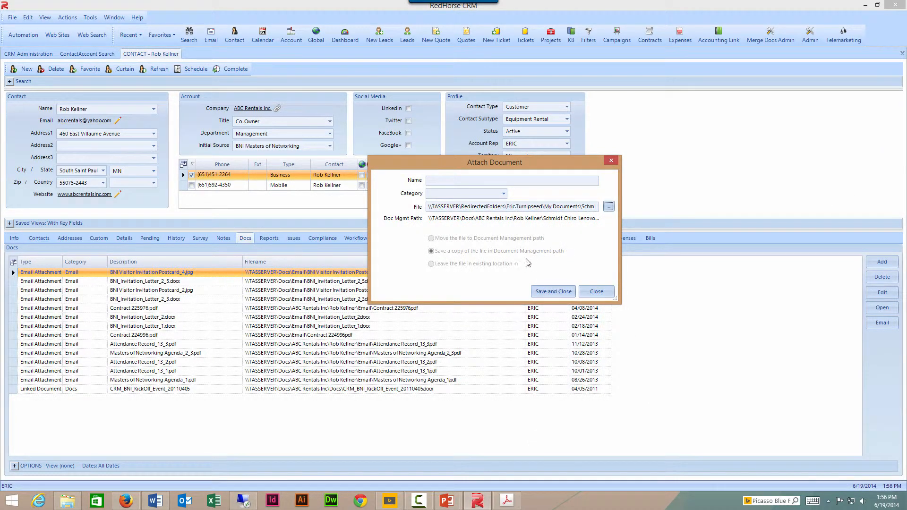
- Name it 'My Test Linked Document', set category Docs, and save it
{"action": "left_click", "coordinate": [460, 182]}
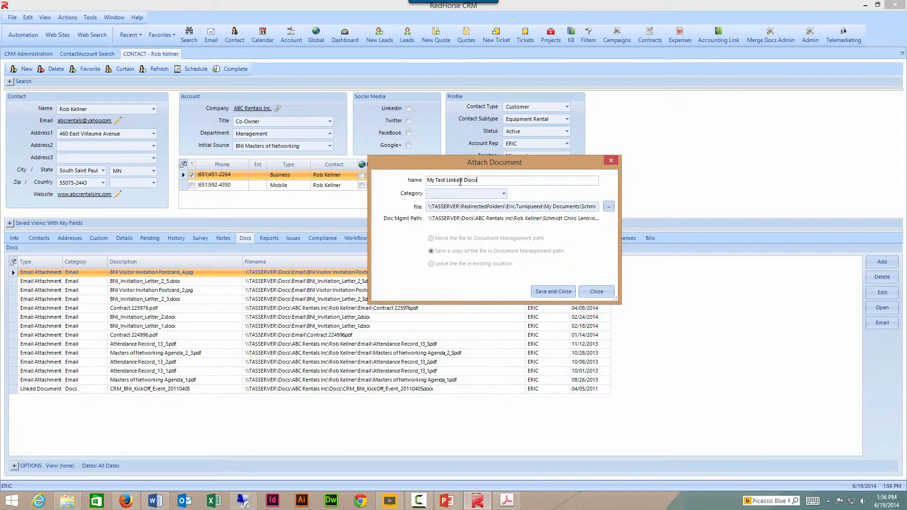
{"action": "left_click", "coordinate": [504, 194]}
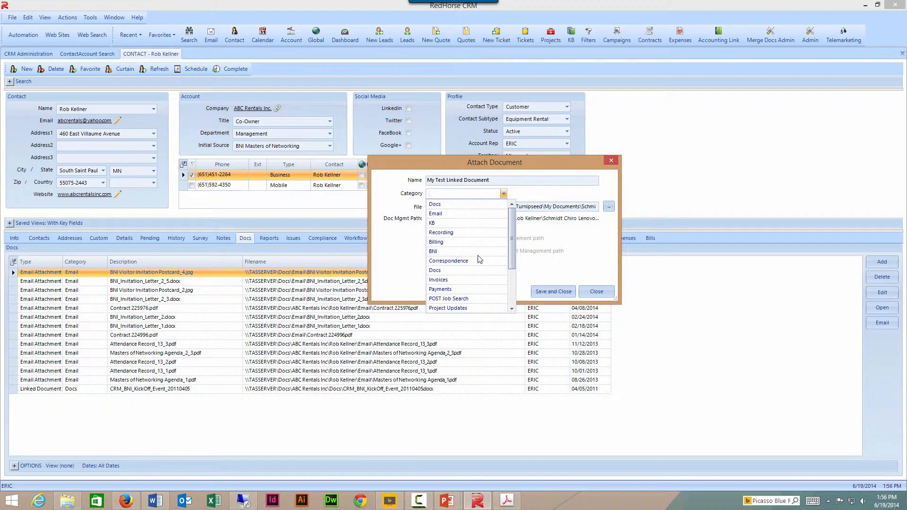
{"action": "mouse_move", "coordinate": [513, 235]}
{"action": "left_mouse_down"}
{"action": "mouse_move", "coordinate": [513, 259]}
{"action": "mouse_move", "coordinate": [513, 231]}
{"action": "left_mouse_up"}
{"action": "left_click", "coordinate": [464, 206]}
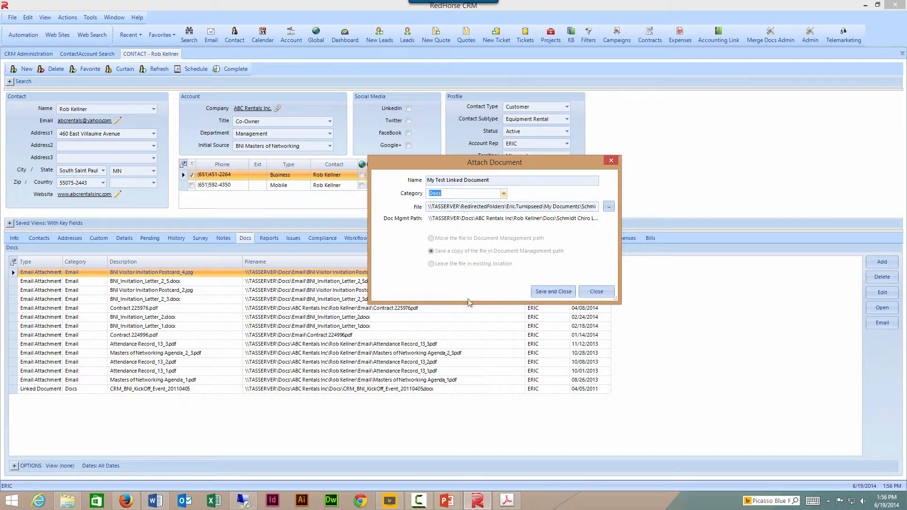
{"action": "left_click", "coordinate": [551, 292]}
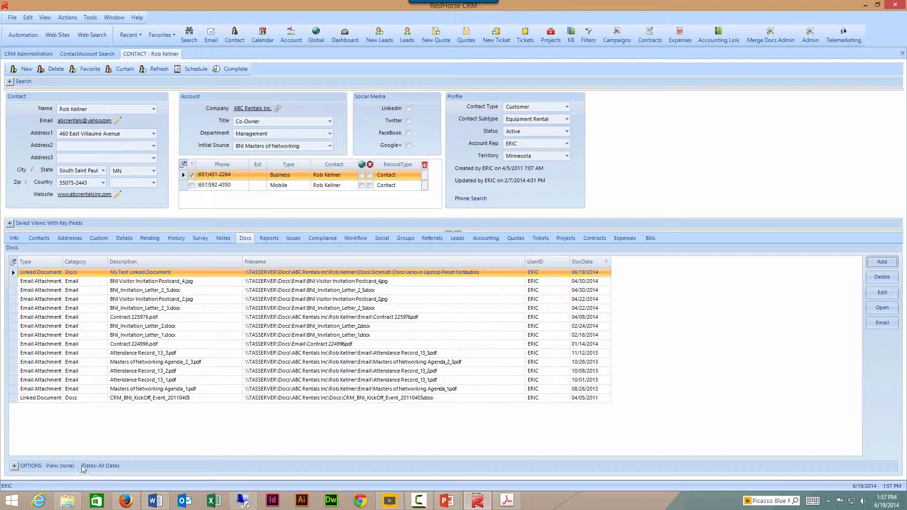
- Check the contact's Docs folder under ABC Rentals Inc holds the Schmidt Chiro file, then return to the CRM contact
{"action": "left_click", "coordinate": [67, 501]}
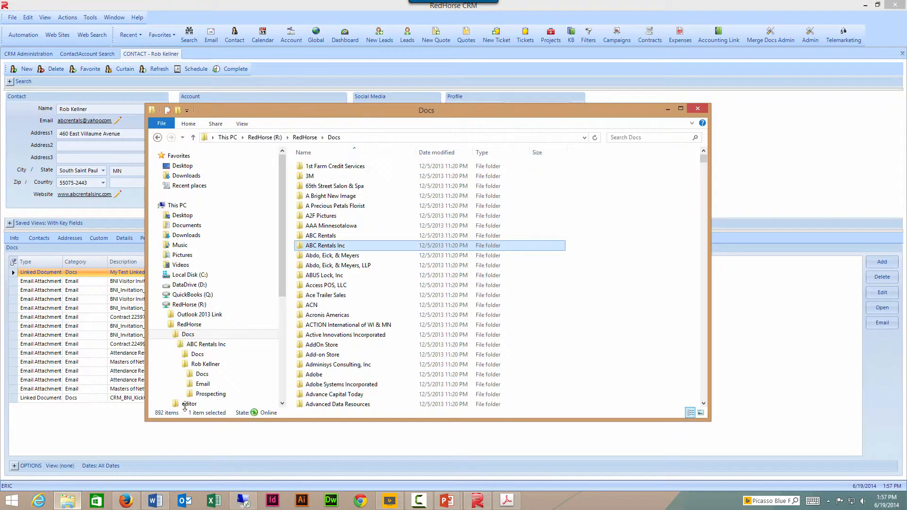
{"action": "double_click", "coordinate": [330, 246]}
{"action": "double_click", "coordinate": [320, 176]}
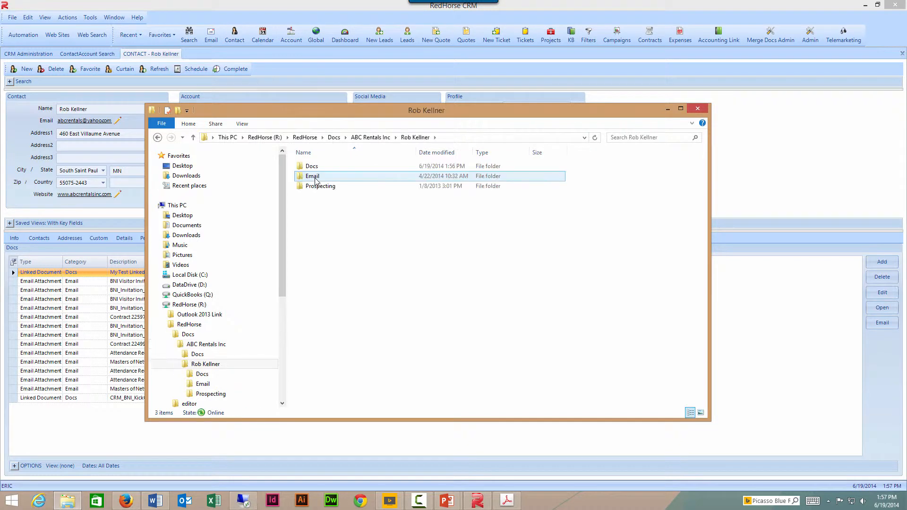
{"action": "double_click", "coordinate": [312, 167]}
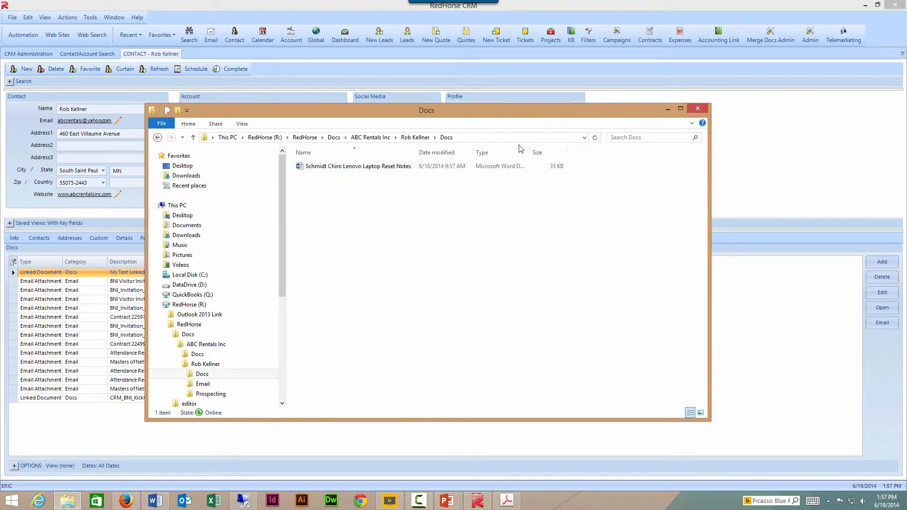
{"action": "left_click", "coordinate": [169, 55]}
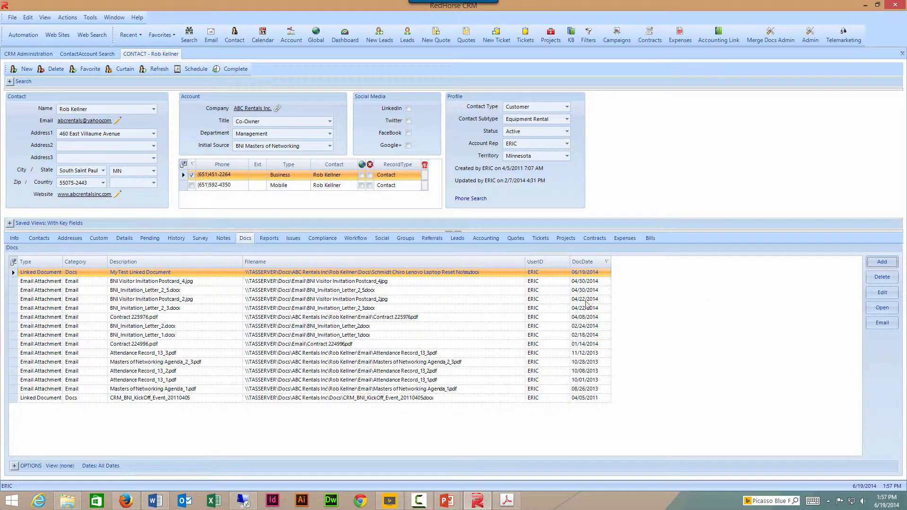
{"action": "left_click", "coordinate": [882, 323]}
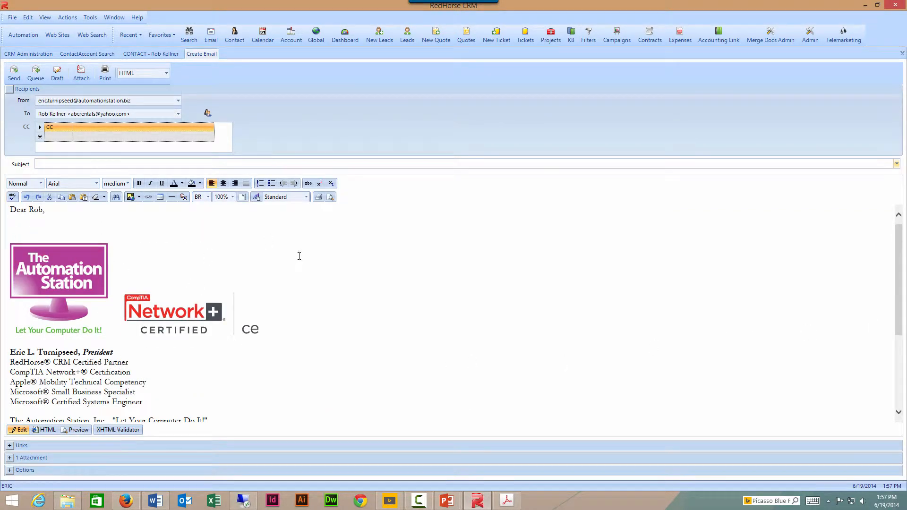
{"action": "left_click", "coordinate": [9, 458]}
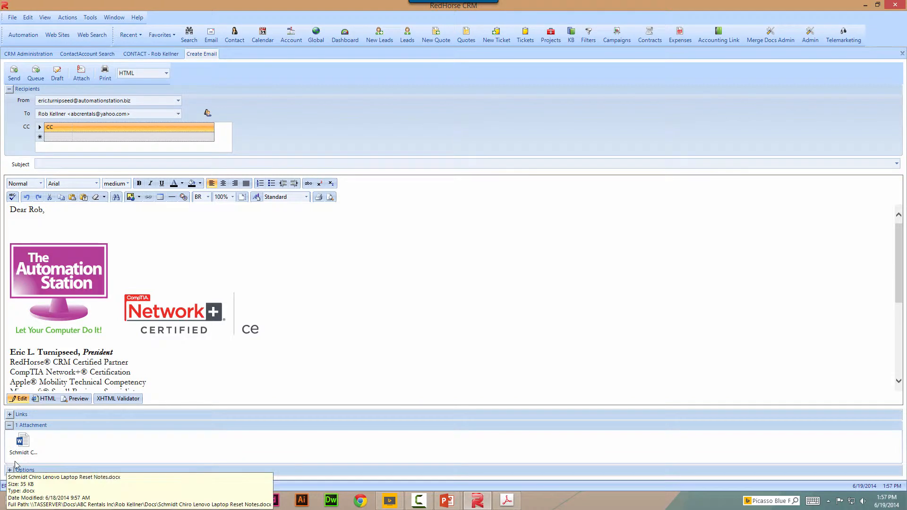
{"action": "left_click", "coordinate": [9, 425]}
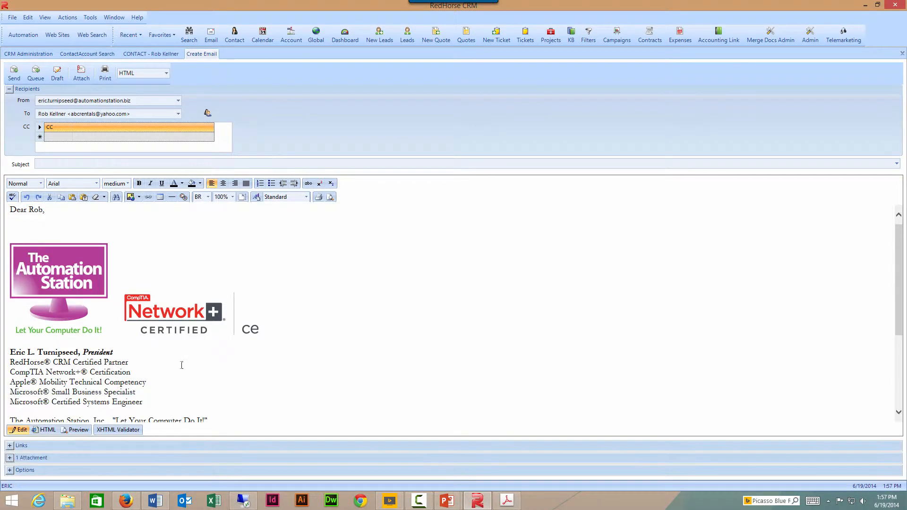
{"action": "right_click", "coordinate": [211, 56]}
{"action": "left_click", "coordinate": [222, 58]}
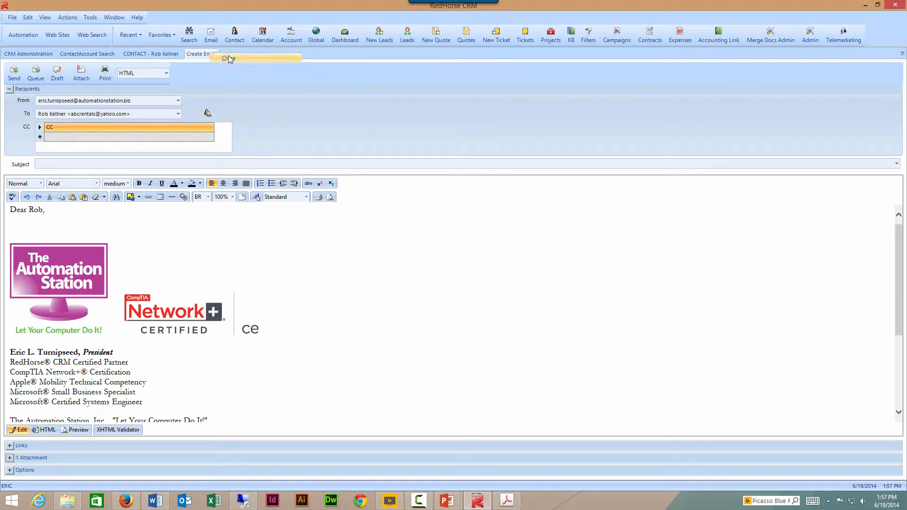